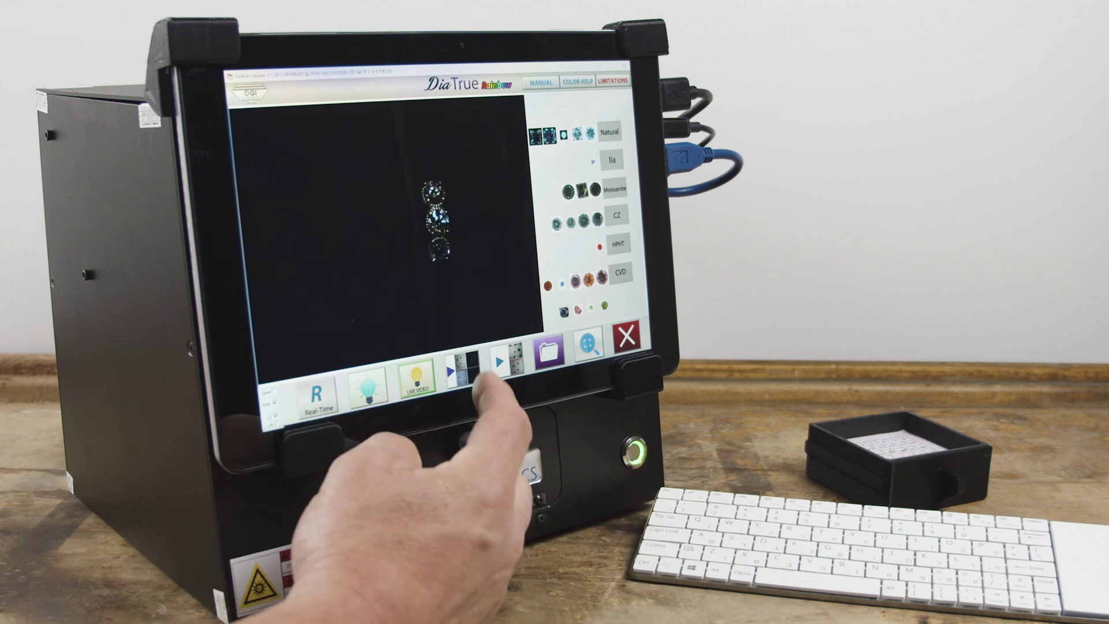
Step: Scan the ring to get Fluorescence, Stones, HPHT and Jewellery results with one HPHT stone flagged
click(468, 368)
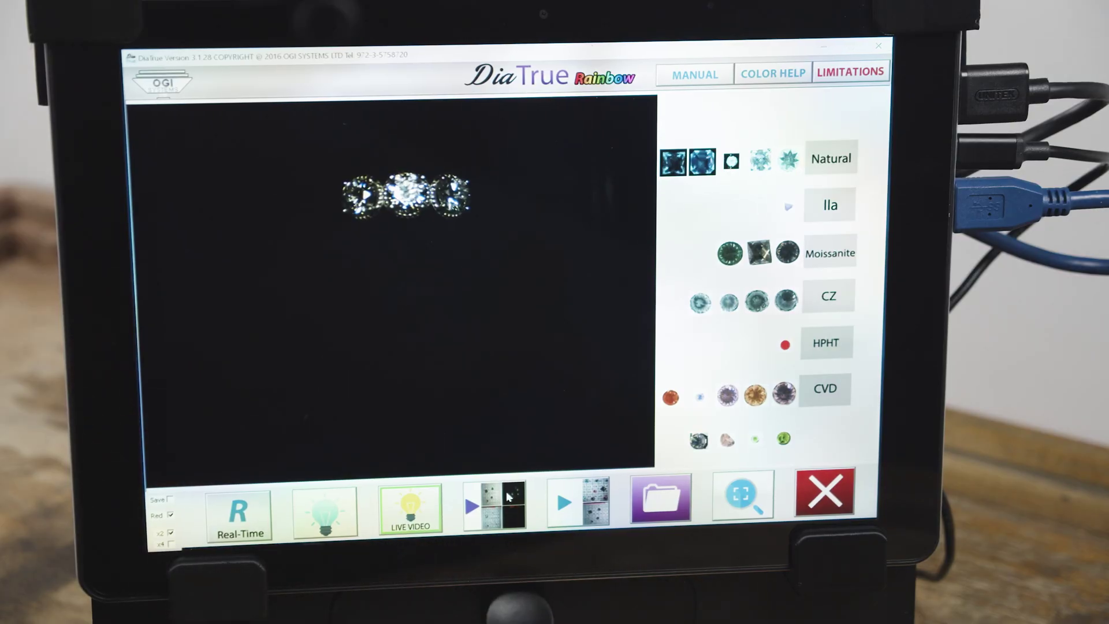
Step: Scan the three-stone ring and enlarge its Stones Results quadrant, showing the left stone flagged
click(508, 495)
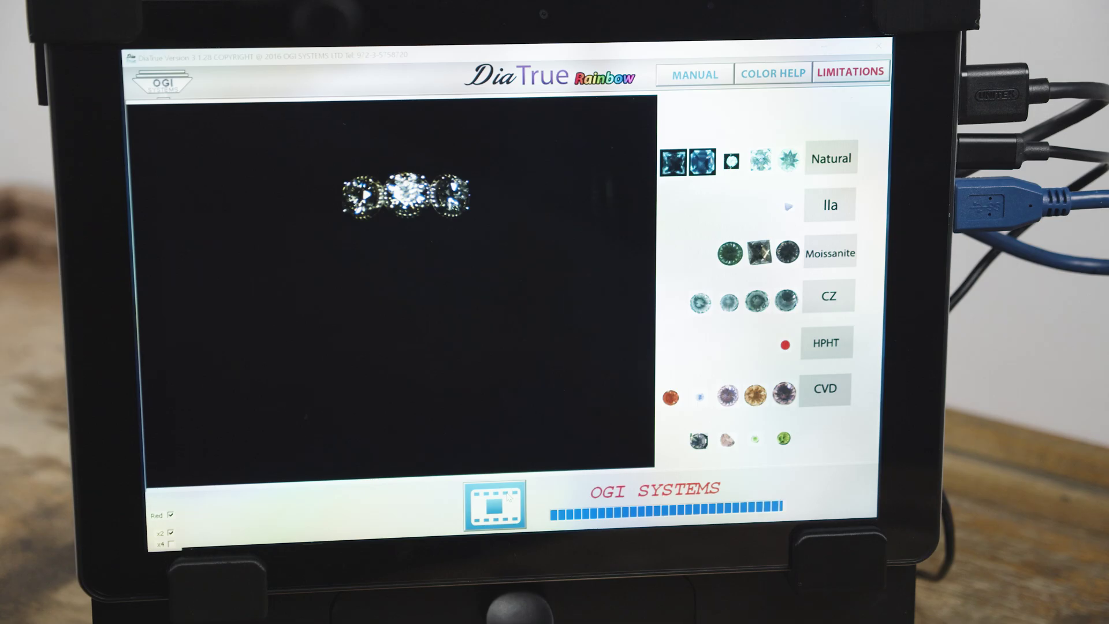
click(471, 223)
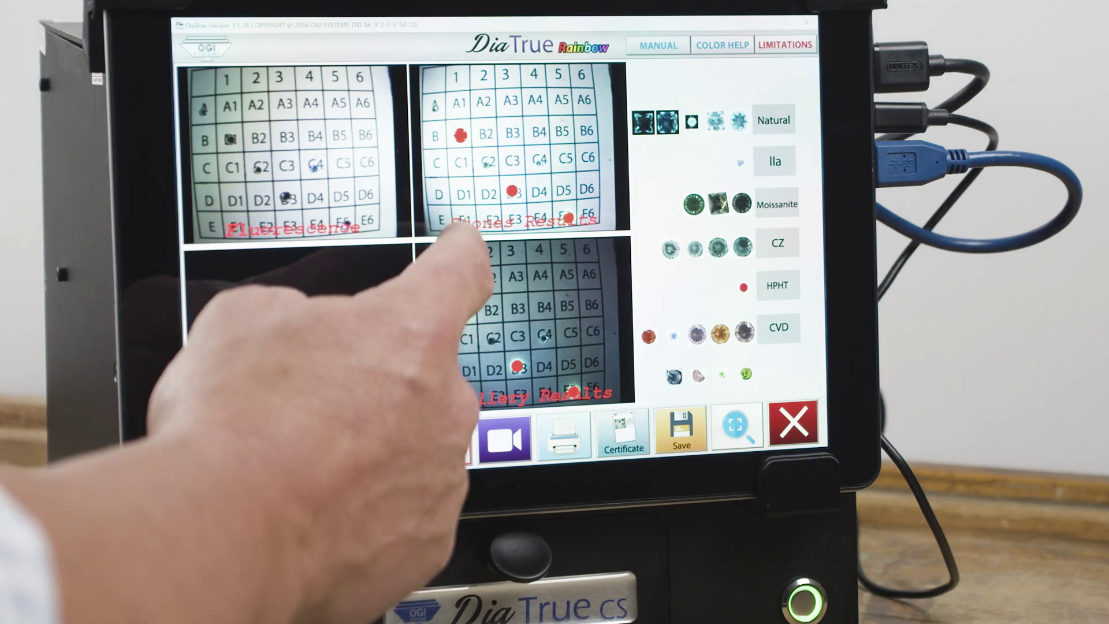
Step: Enlarge the parcel's Stones Results quadrant to show the flagged stones at B1, D3 and E5
click(494, 186)
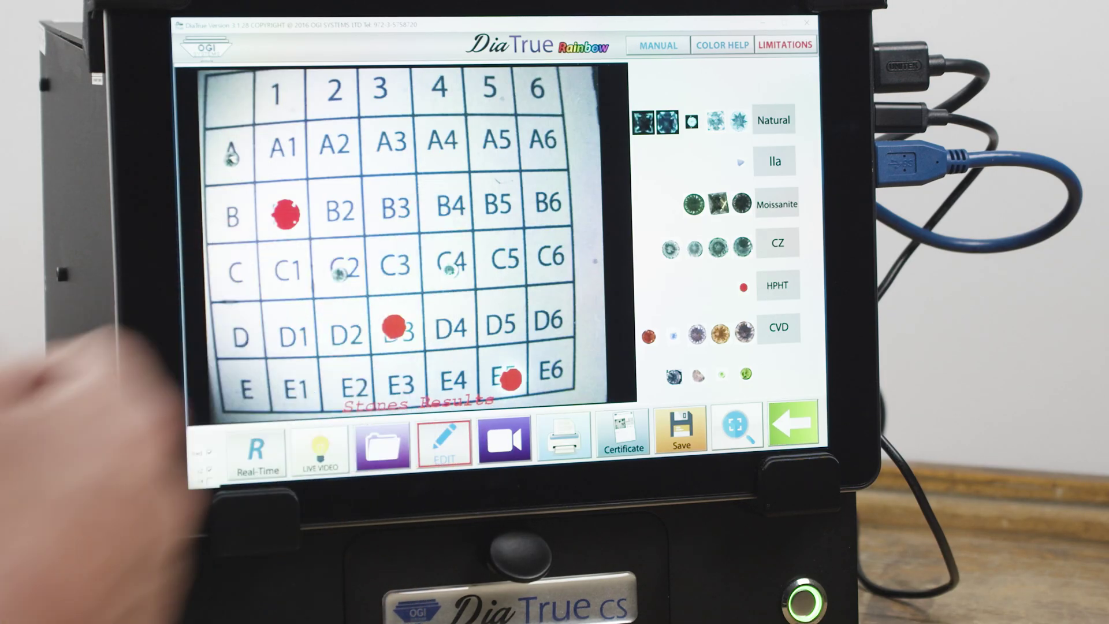